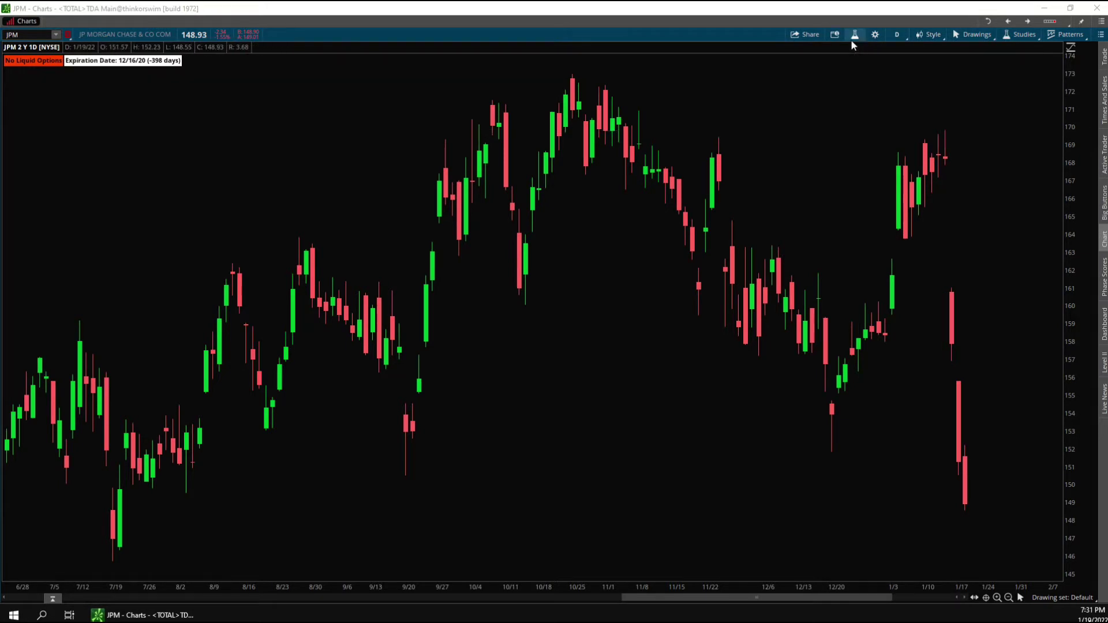
Turn on Show study for the optionPricing study on the JPM chart
{"action": "left_click", "coordinate": [854, 36]}
{"action": "double_click", "coordinate": [731, 205]}
{"action": "left_click", "coordinate": [675, 200]}
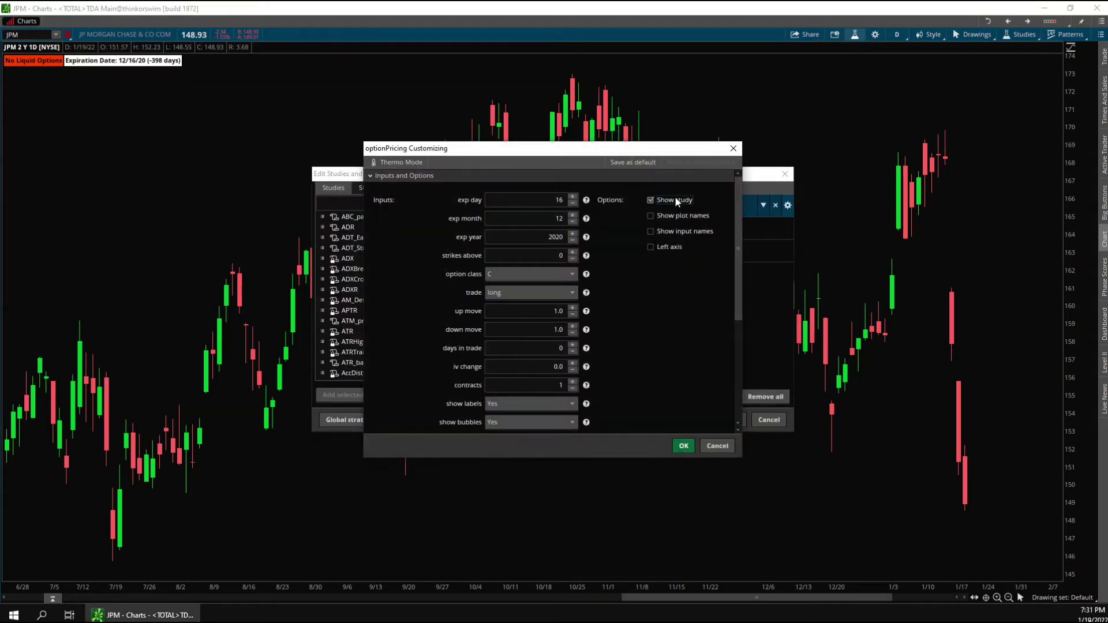
Set the optionPricing expiration to day 21, month 1, year 2022 and apply
{"action": "left_click", "coordinate": [573, 197]}
{"action": "double_click", "coordinate": [559, 218]}
{"action": "type", "text": "1"}
{"action": "left_click", "coordinate": [572, 234]}
{"action": "left_click", "coordinate": [573, 234]}
{"action": "left_click", "coordinate": [683, 445]}
{"action": "left_click", "coordinate": [698, 423]}
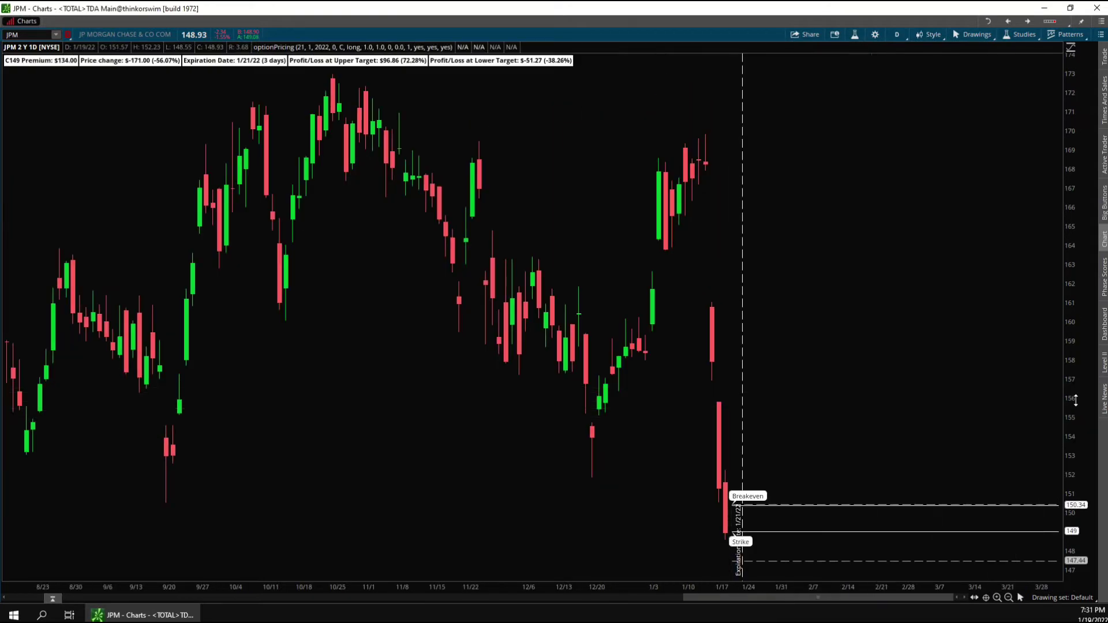
{"action": "scroll", "coordinate": [1076, 400], "scroll_direction": "up", "scroll_amount": 5}
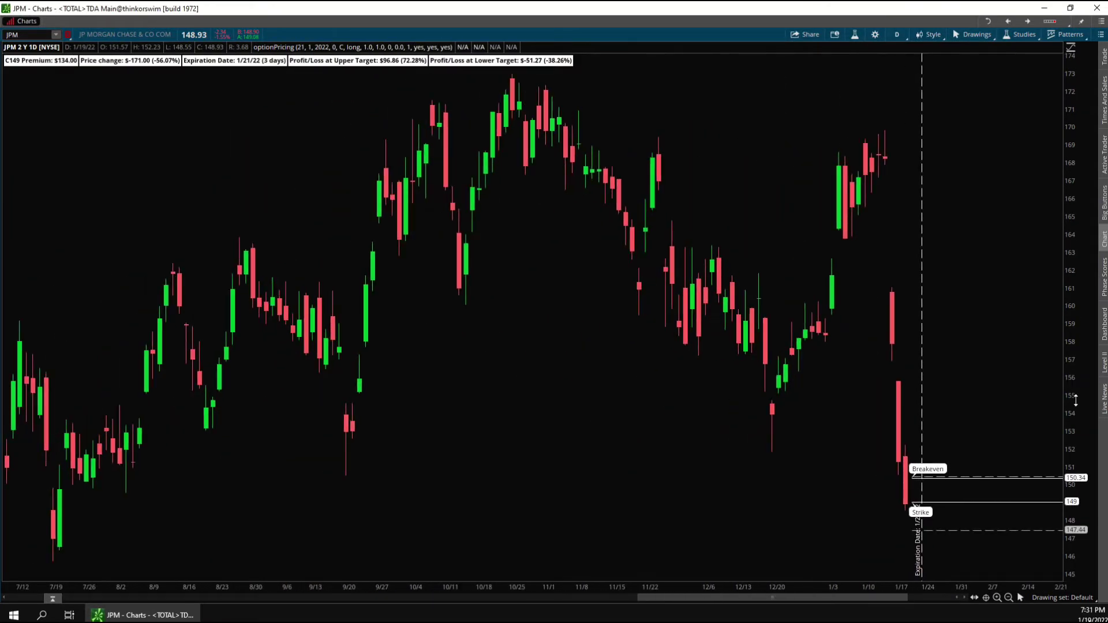
{"action": "scroll", "coordinate": [1076, 401], "scroll_direction": "down", "scroll_amount": 3}
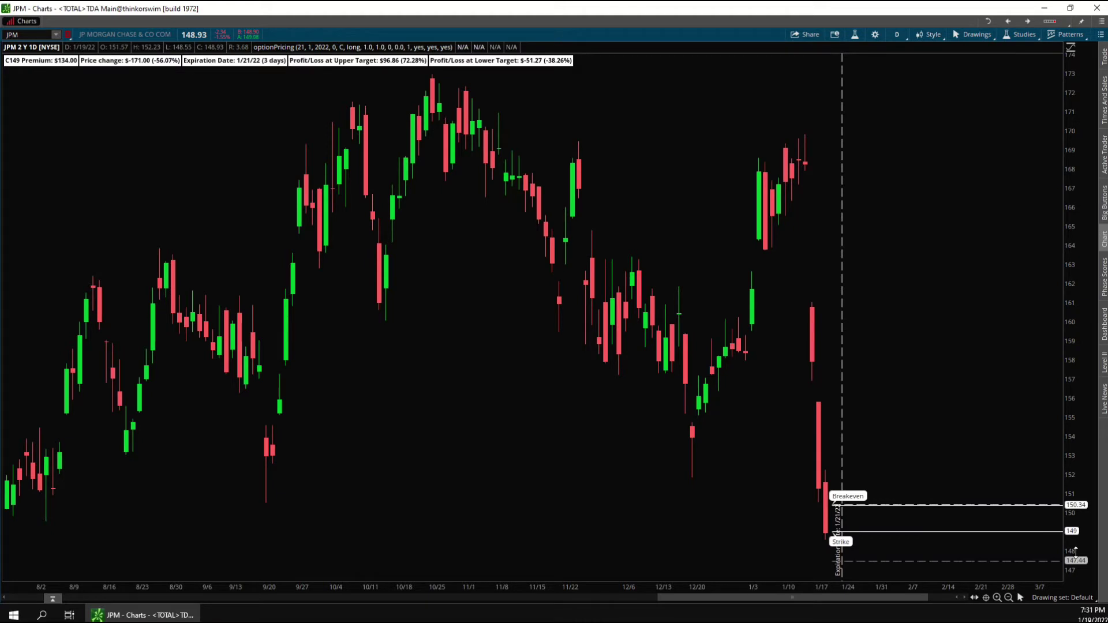
Set the optionPricing up move and down move to 3
{"action": "double_click", "coordinate": [1048, 560]}
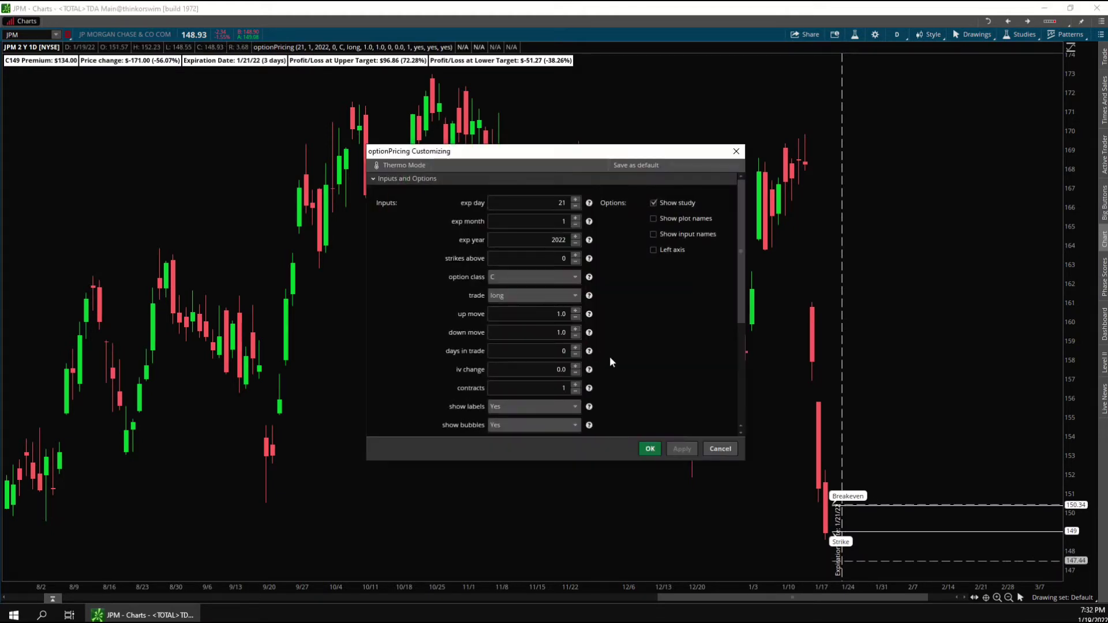
{"action": "double_click", "coordinate": [558, 313]}
{"action": "type", "text": "3"}
{"action": "left_click", "coordinate": [550, 333]}
{"action": "type", "text": "3"}
{"action": "left_click", "coordinate": [651, 449]}
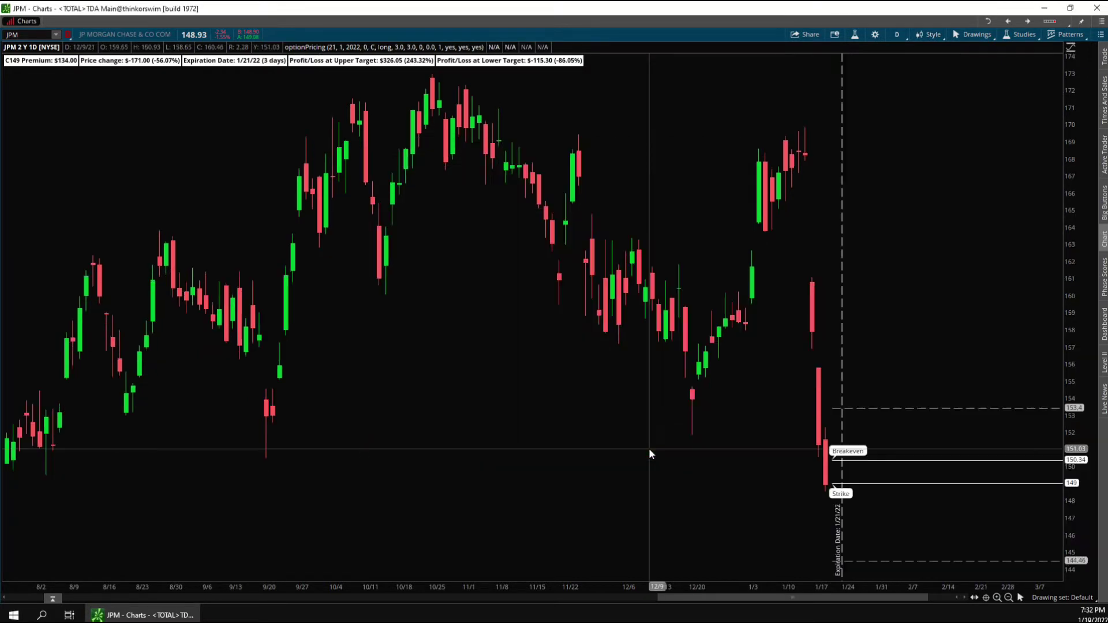
Raise optionPricing days in trade to 3
{"action": "scroll", "coordinate": [651, 445], "scroll_direction": "up", "scroll_amount": 5}
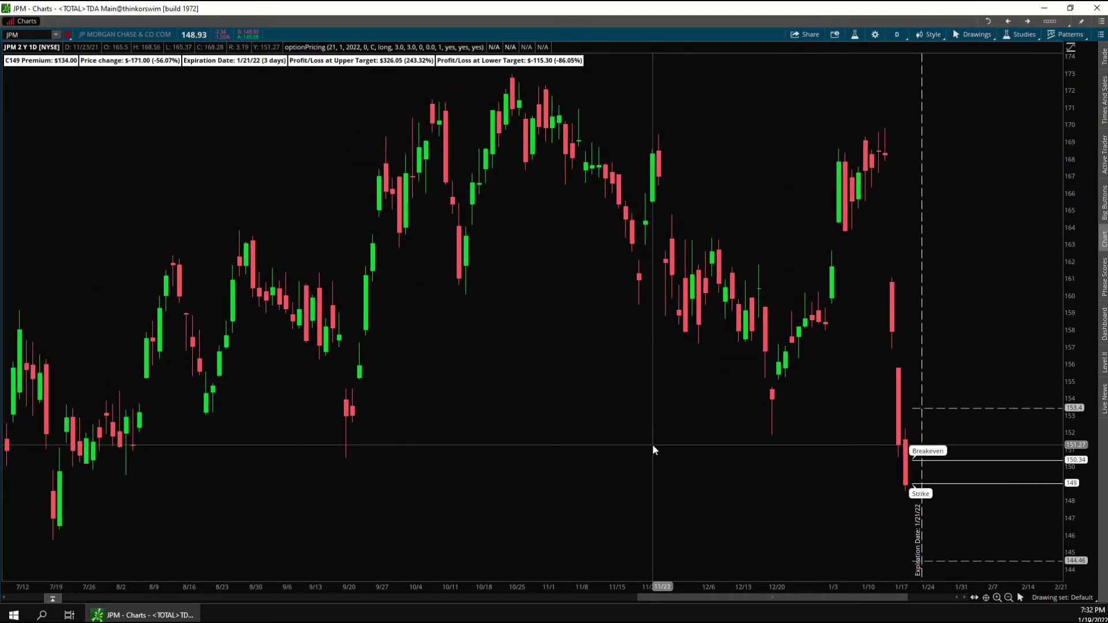
{"action": "double_click", "coordinate": [1045, 484]}
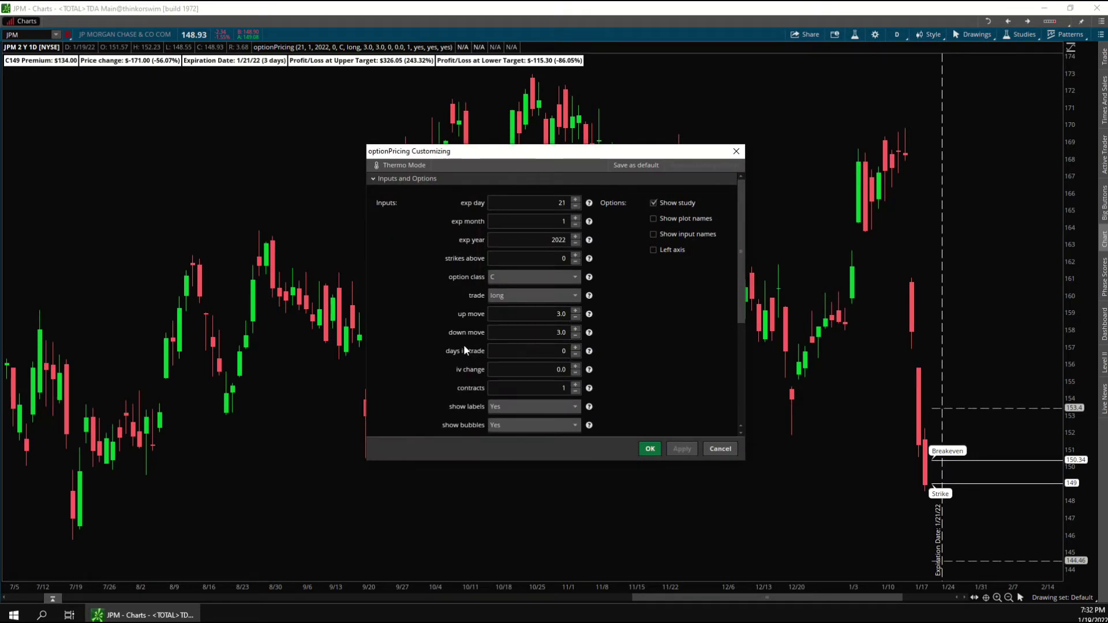
{"action": "left_click", "coordinate": [575, 348]}
{"action": "left_click", "coordinate": [575, 347]}
{"action": "left_click", "coordinate": [575, 348]}
{"action": "left_click", "coordinate": [644, 448]}
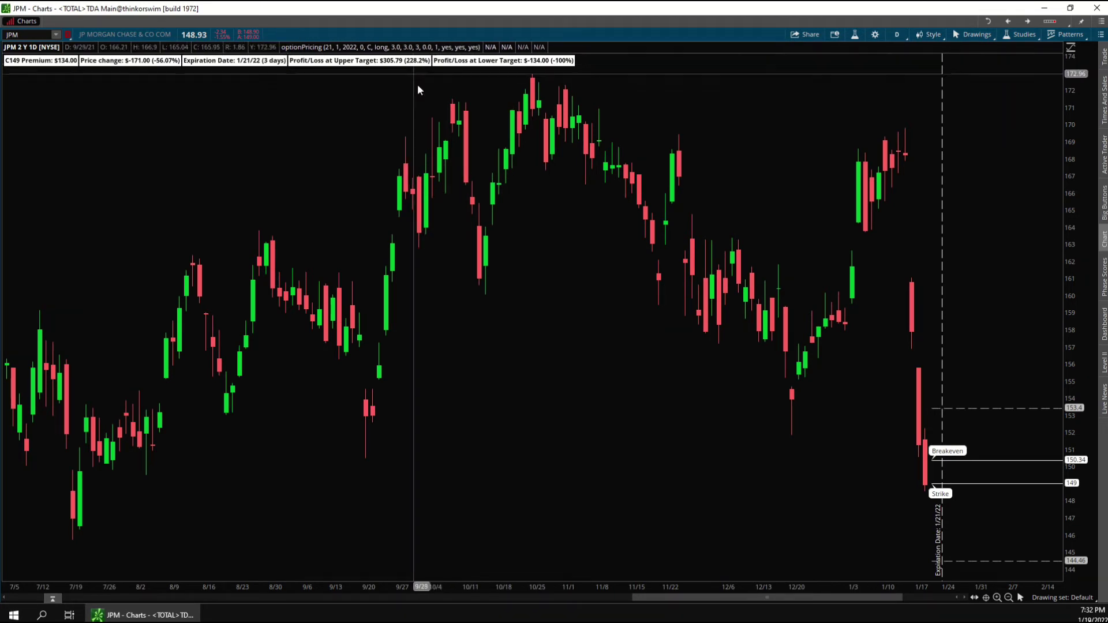
Lower optionPricing days in trade to 1, giving $314.57 upper and -$125.67 lower P/L
{"action": "double_click", "coordinate": [951, 462]}
{"action": "left_click", "coordinate": [576, 354]}
{"action": "left_click", "coordinate": [576, 354]}
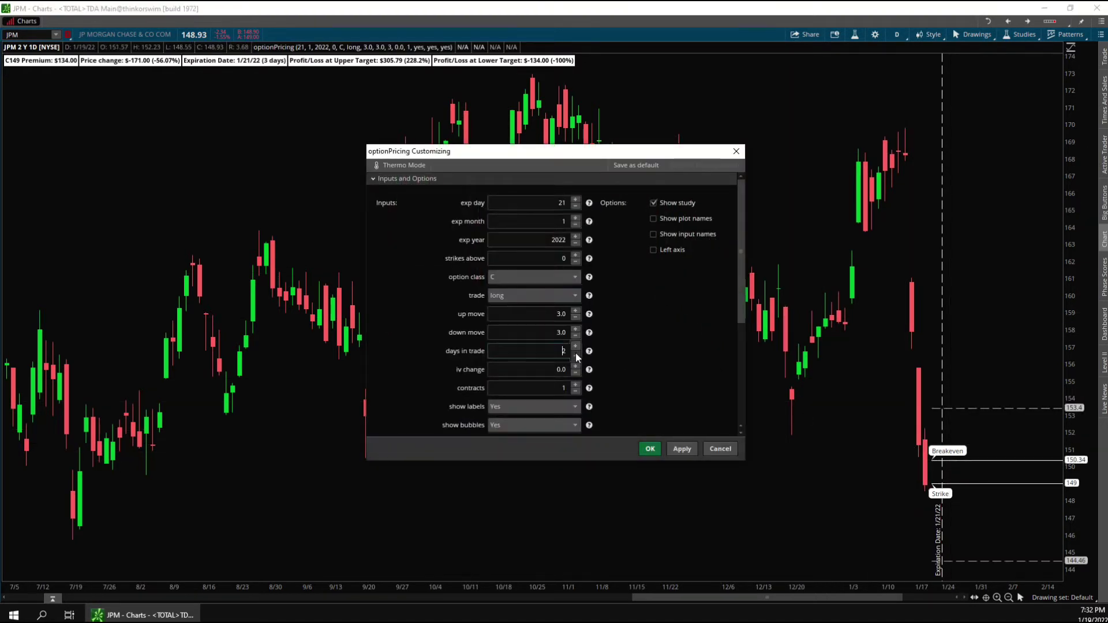
{"action": "left_click", "coordinate": [649, 449]}
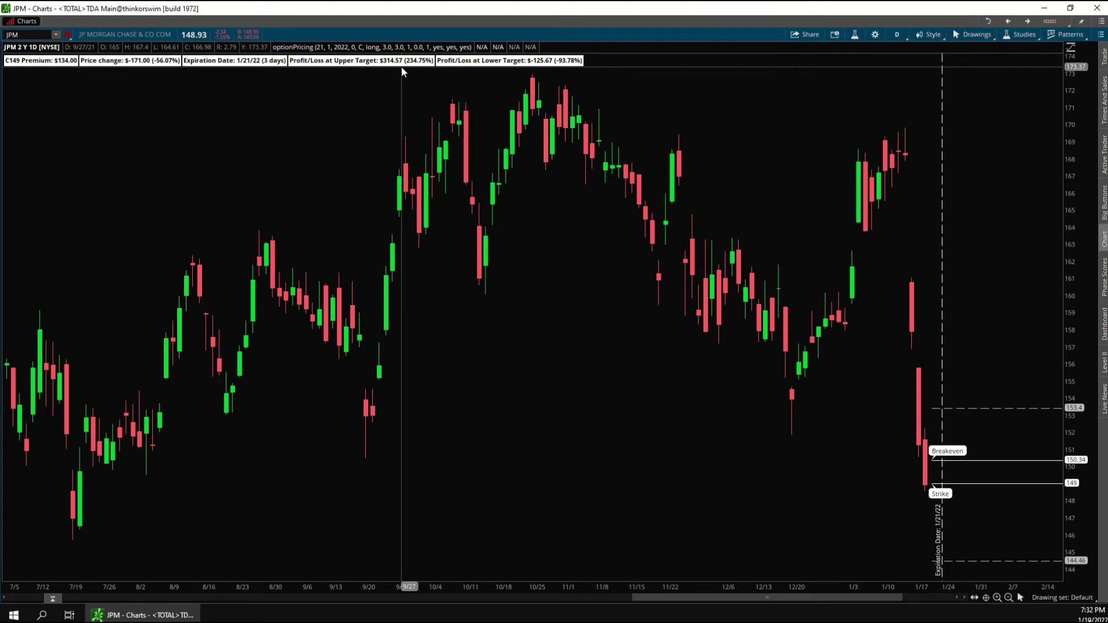
Enter an optionPricing iv change of 5.0
{"action": "double_click", "coordinate": [951, 460]}
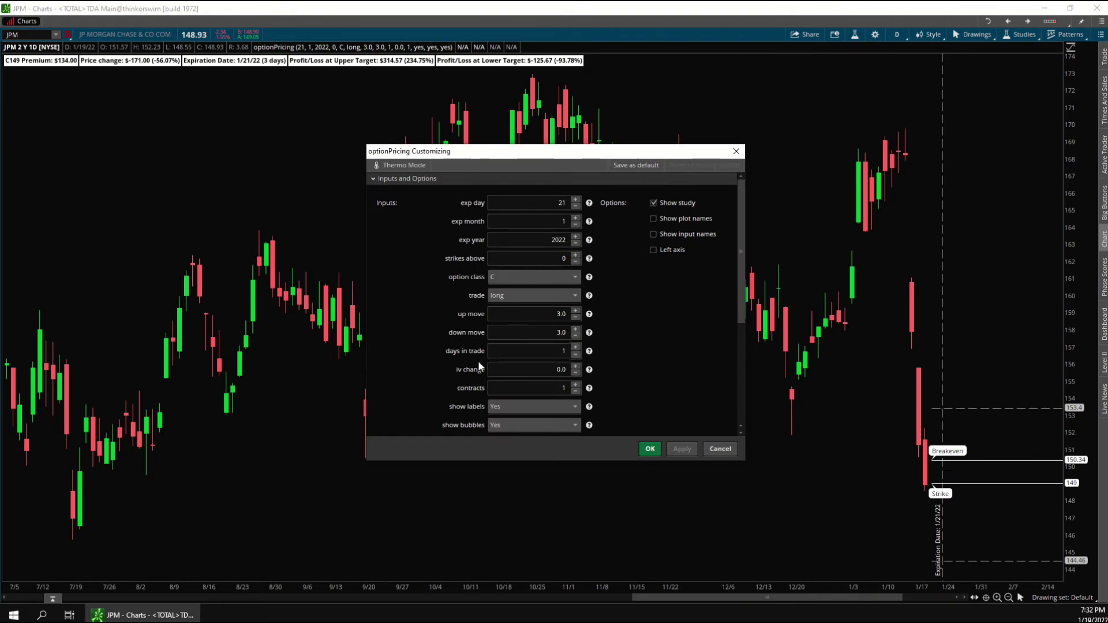
{"action": "left_click", "coordinate": [524, 370]}
{"action": "type", "text": "5.0"}
{"action": "left_click", "coordinate": [649, 449]}
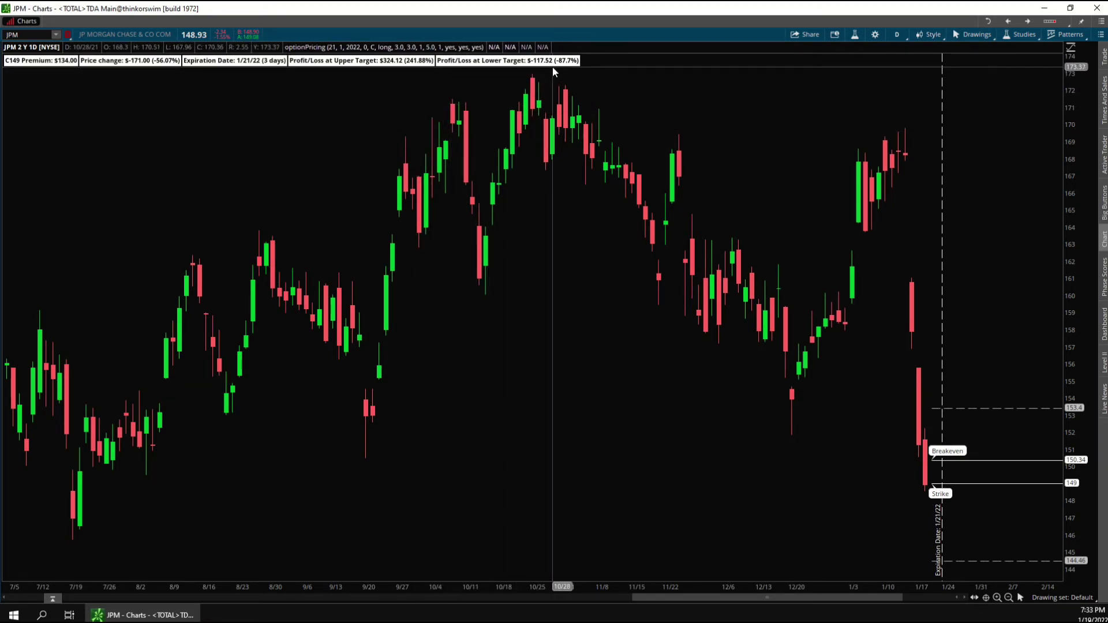
Make the iv change negative so it reads -5.0
{"action": "double_click", "coordinate": [941, 460]}
{"action": "left_click", "coordinate": [554, 366]}
{"action": "type", "text": "-5.0"}
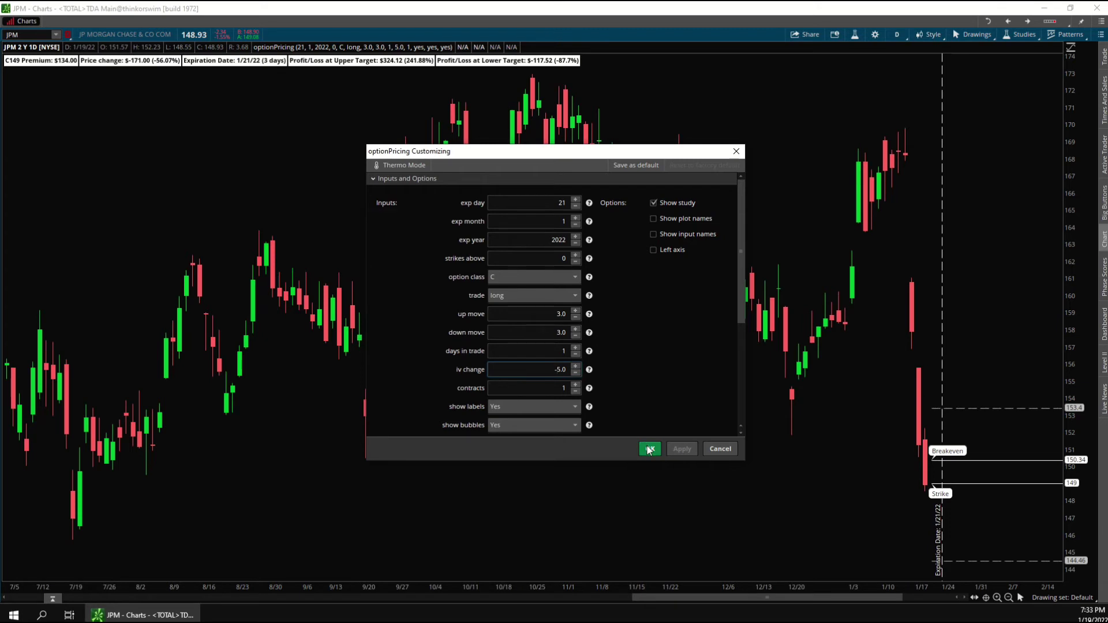
{"action": "left_click", "coordinate": [650, 448]}
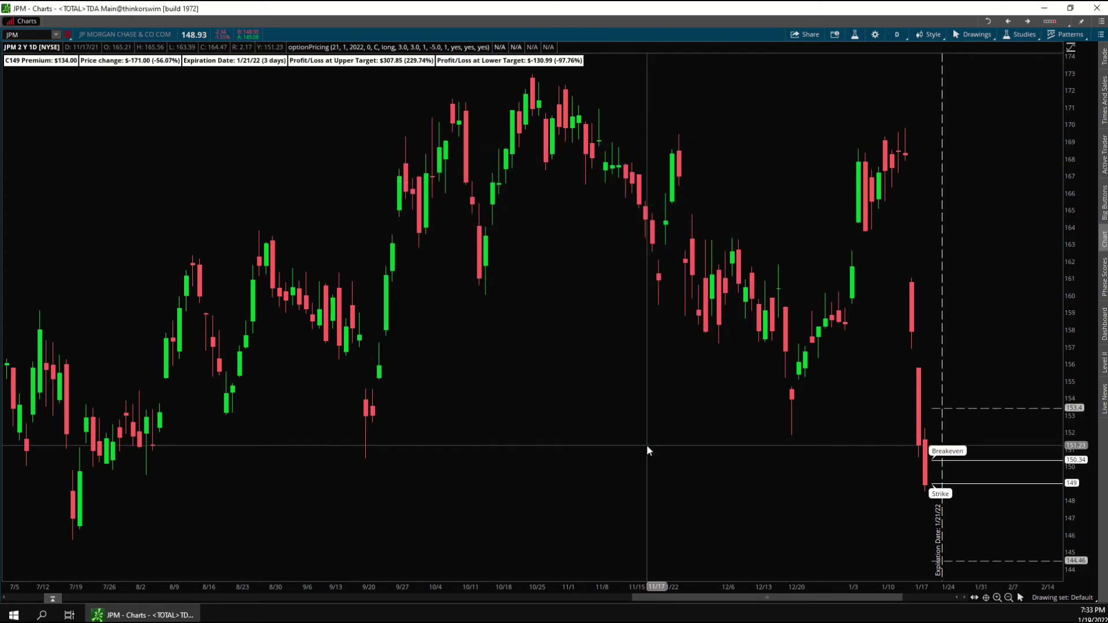
Set optionPricing iv change to 0 and contracts to 5
{"action": "double_click", "coordinate": [947, 461]}
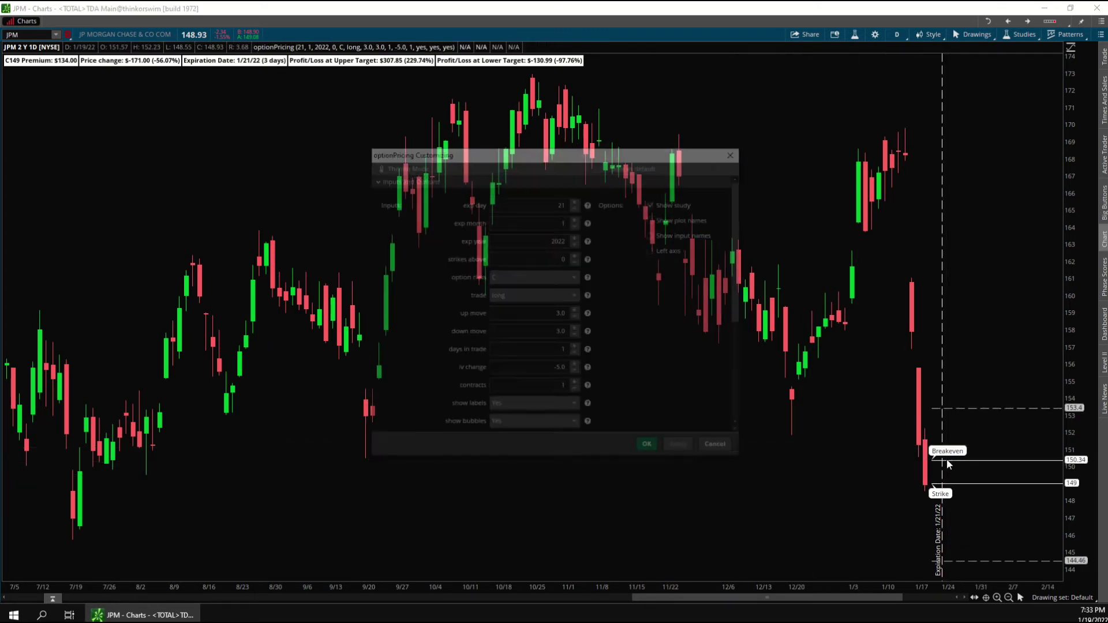
{"action": "left_click", "coordinate": [555, 369]}
{"action": "key", "text": "Delete"}
{"action": "key", "text": "Delete"}
{"action": "type", "text": "0"}
{"action": "left_click", "coordinate": [559, 388]}
{"action": "key", "text": "BackSpace"}
{"action": "type", "text": "5"}
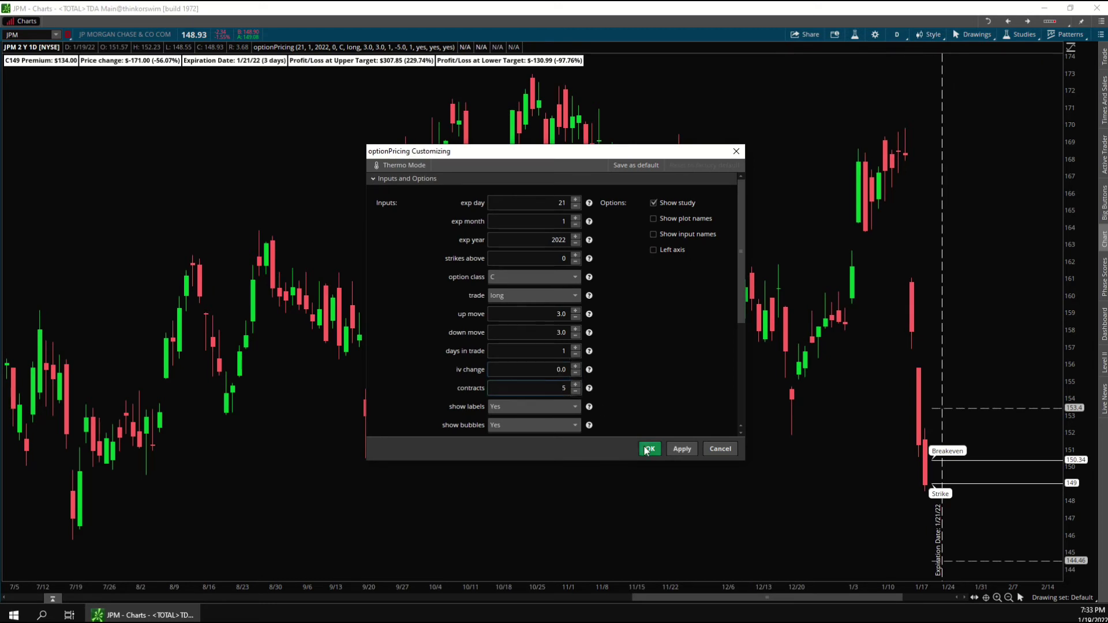
{"action": "left_click", "coordinate": [648, 449]}
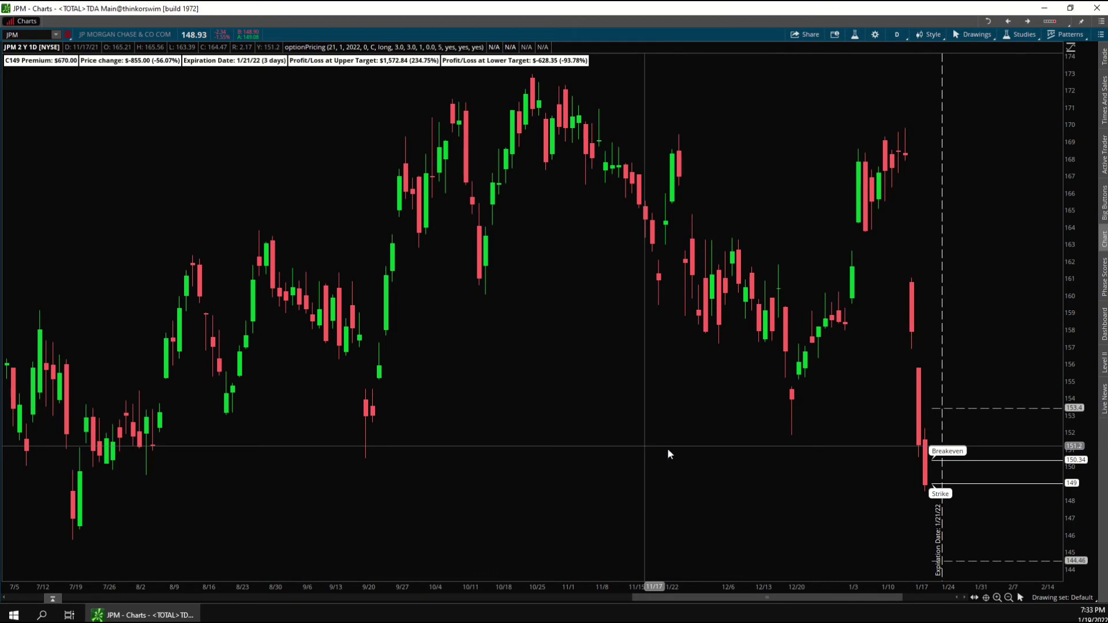
Lower optionPricing strikes above to try a lower strike
{"action": "double_click", "coordinate": [967, 460]}
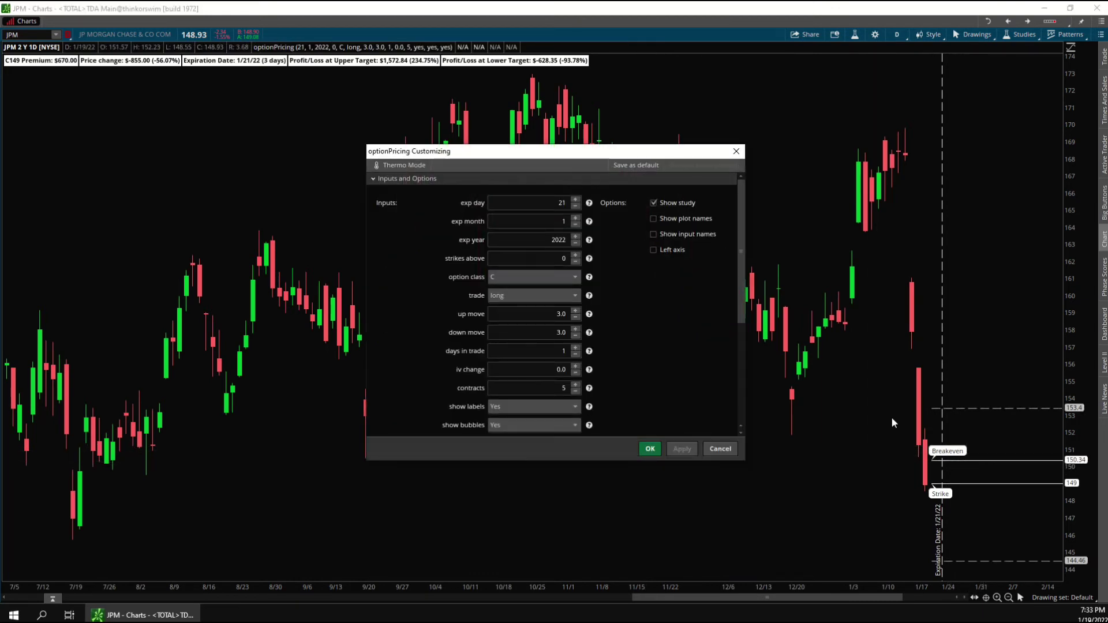
{"action": "double_click", "coordinate": [574, 265]}
{"action": "left_click", "coordinate": [650, 449]}
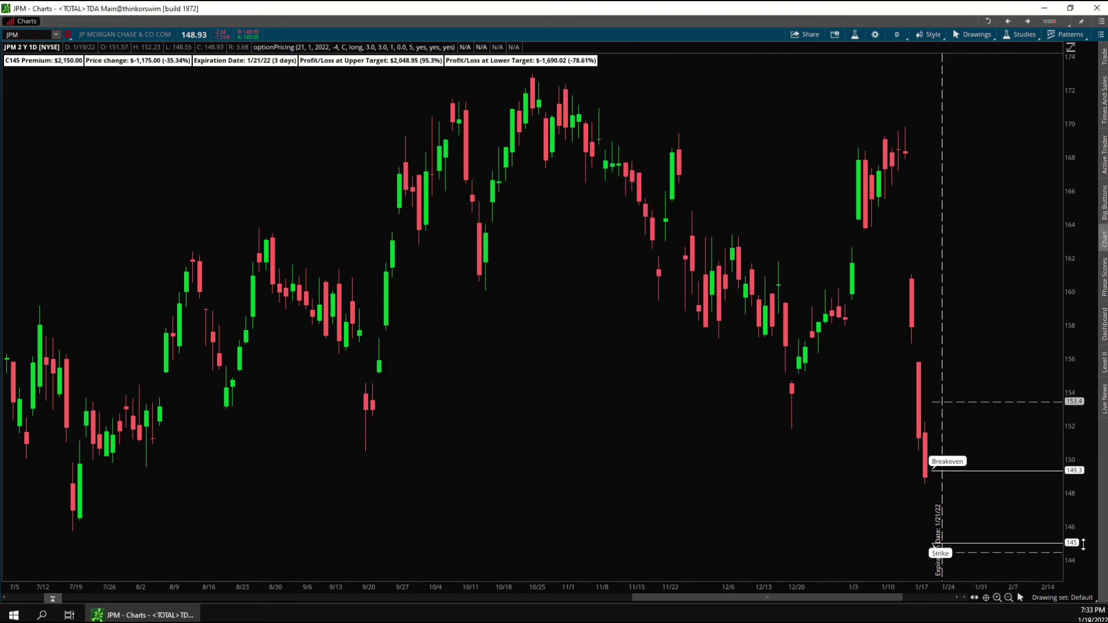
Raise strikes above to 1 to price the C150 call
{"action": "double_click", "coordinate": [1050, 544]}
{"action": "left_click", "coordinate": [575, 254]}
{"action": "left_click", "coordinate": [575, 255]}
{"action": "left_click", "coordinate": [576, 254]}
{"action": "left_click", "coordinate": [576, 255]}
{"action": "left_click", "coordinate": [576, 254]}
{"action": "left_click", "coordinate": [650, 449]}
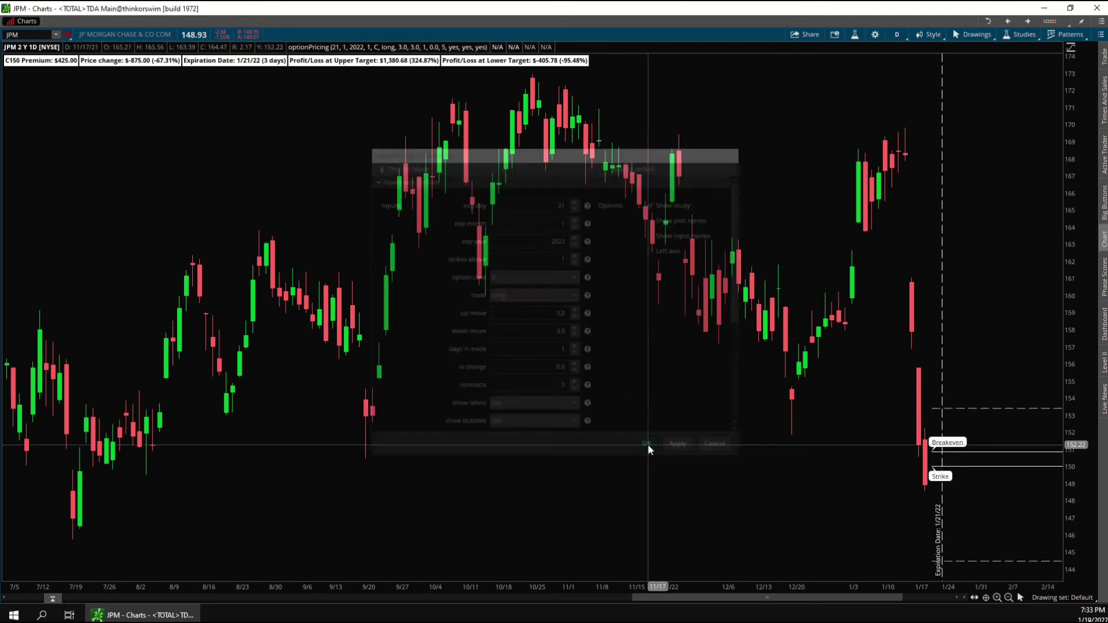
Set the optionPricing trade direction to short
{"action": "double_click", "coordinate": [1032, 466]}
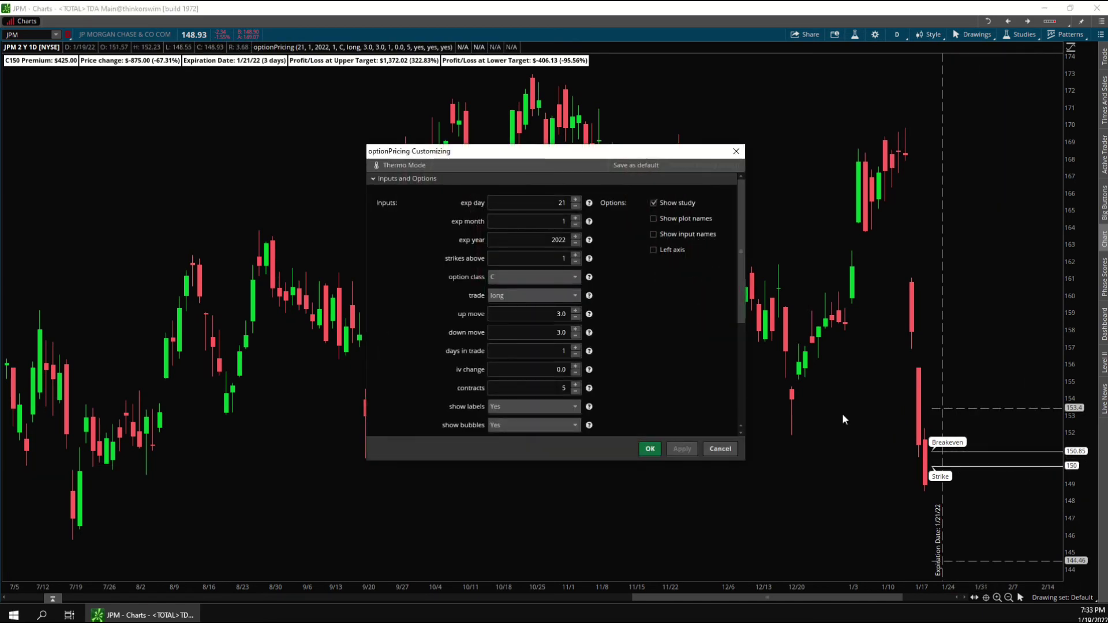
{"action": "left_click", "coordinate": [531, 295]}
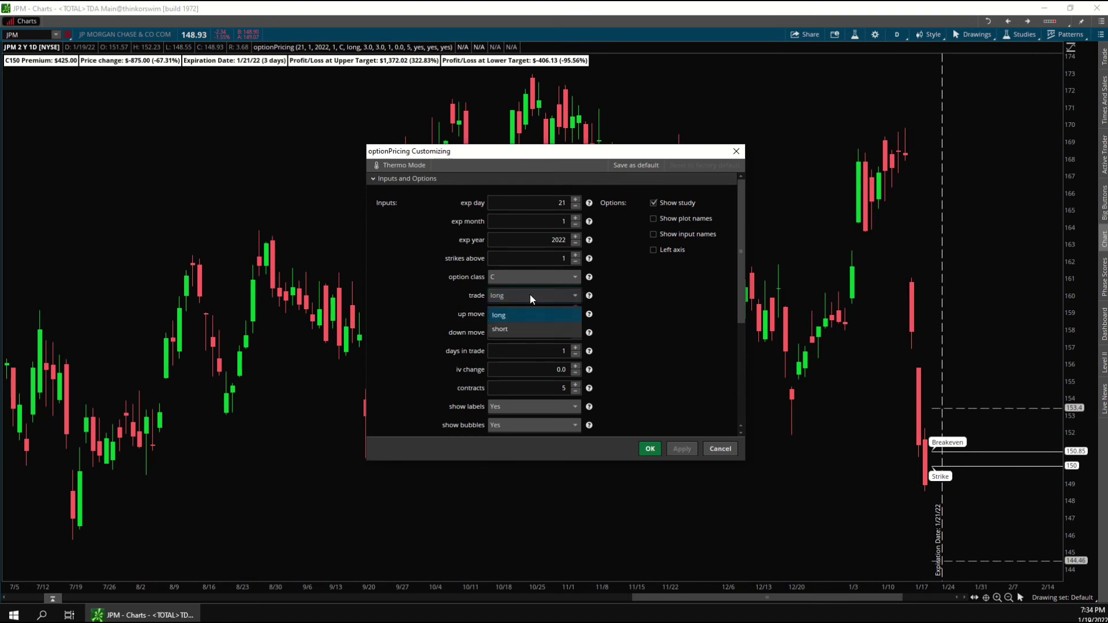
{"action": "left_click", "coordinate": [511, 326]}
{"action": "left_click", "coordinate": [650, 448]}
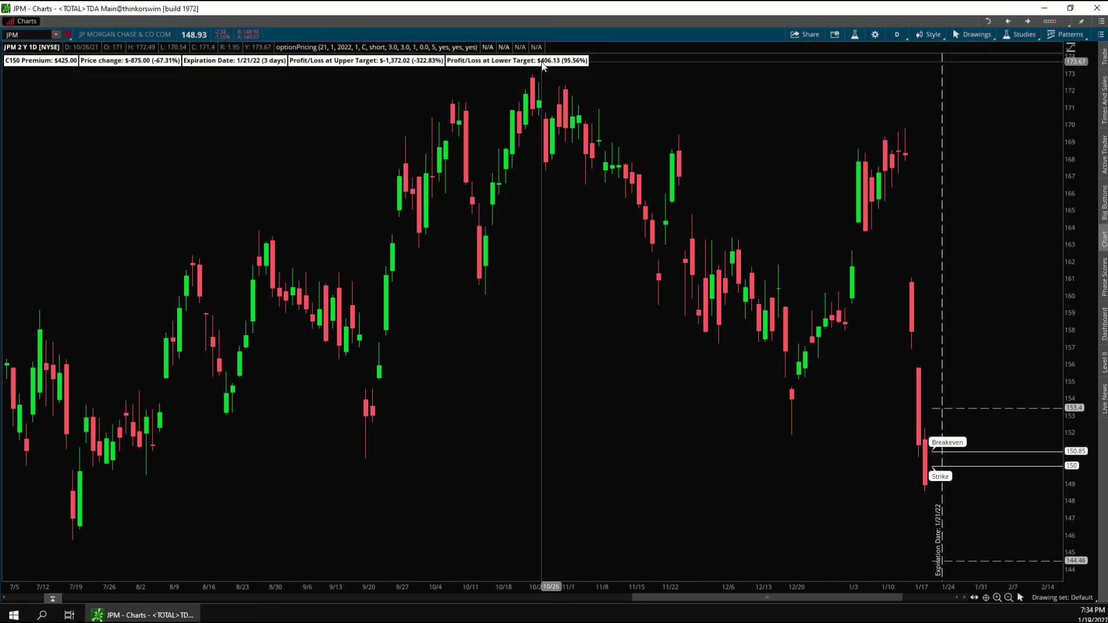
Change the optionPricing option class from C to P
{"action": "double_click", "coordinate": [951, 455]}
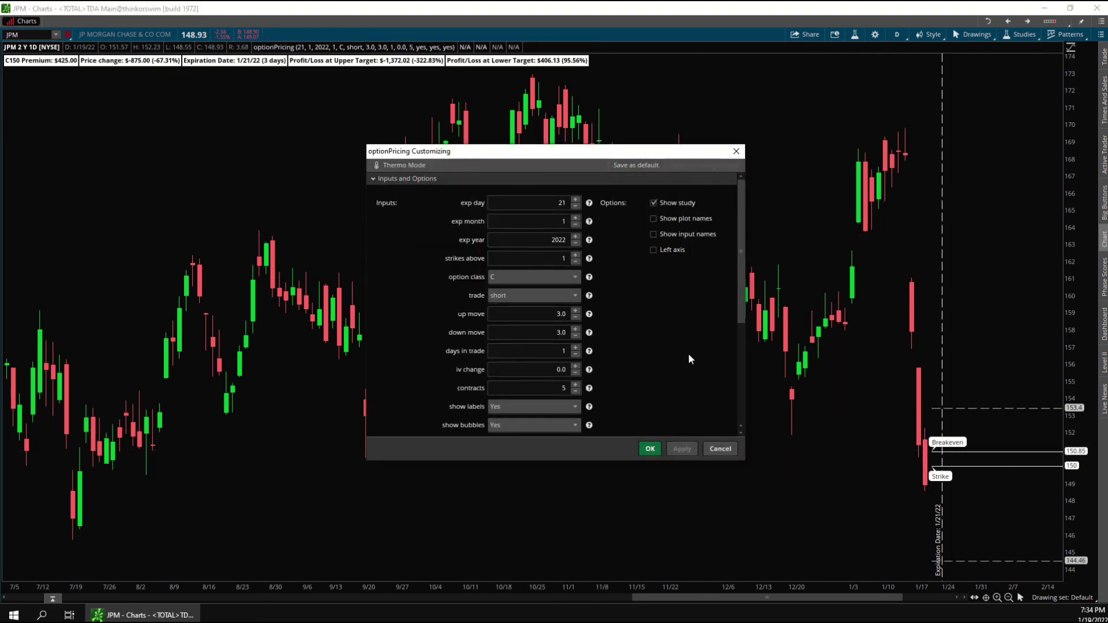
{"action": "left_click", "coordinate": [509, 278]}
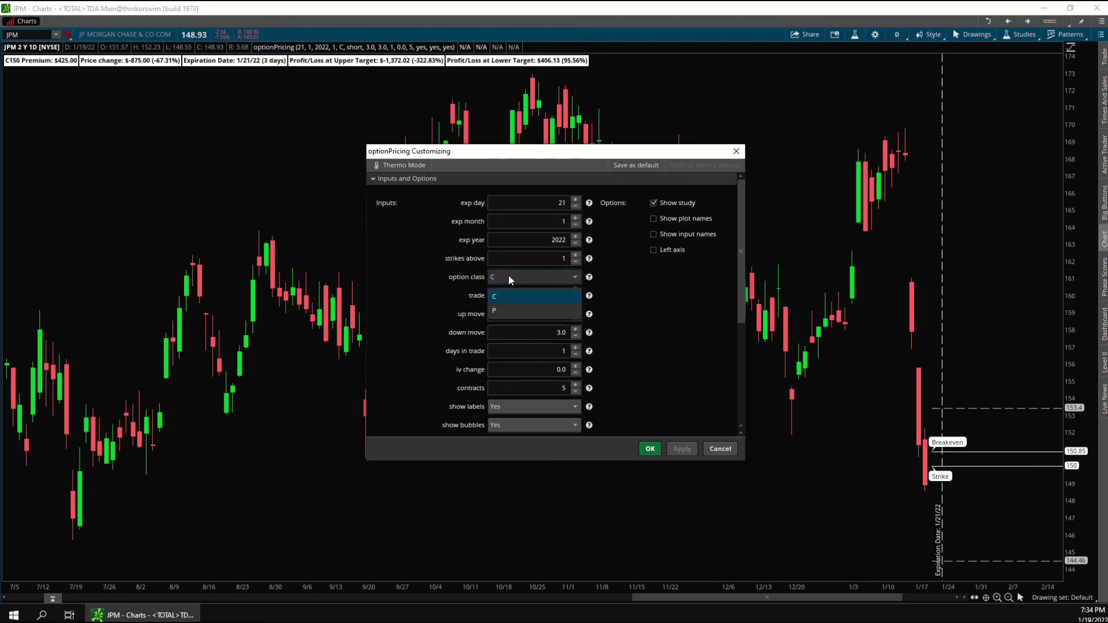
{"action": "left_click", "coordinate": [508, 307]}
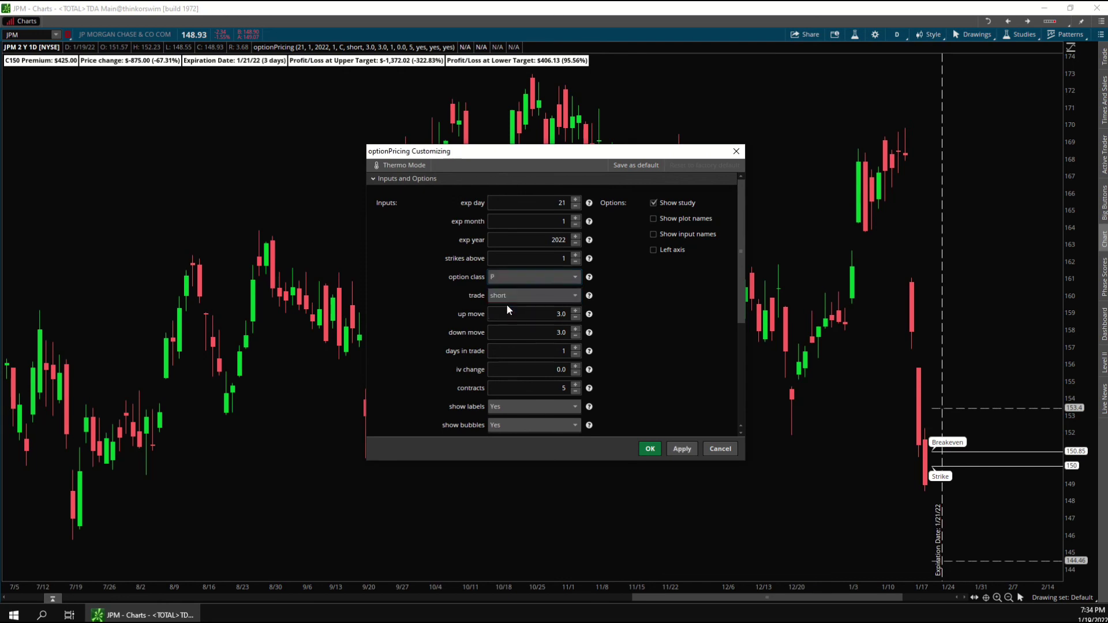
{"action": "left_click", "coordinate": [645, 450]}
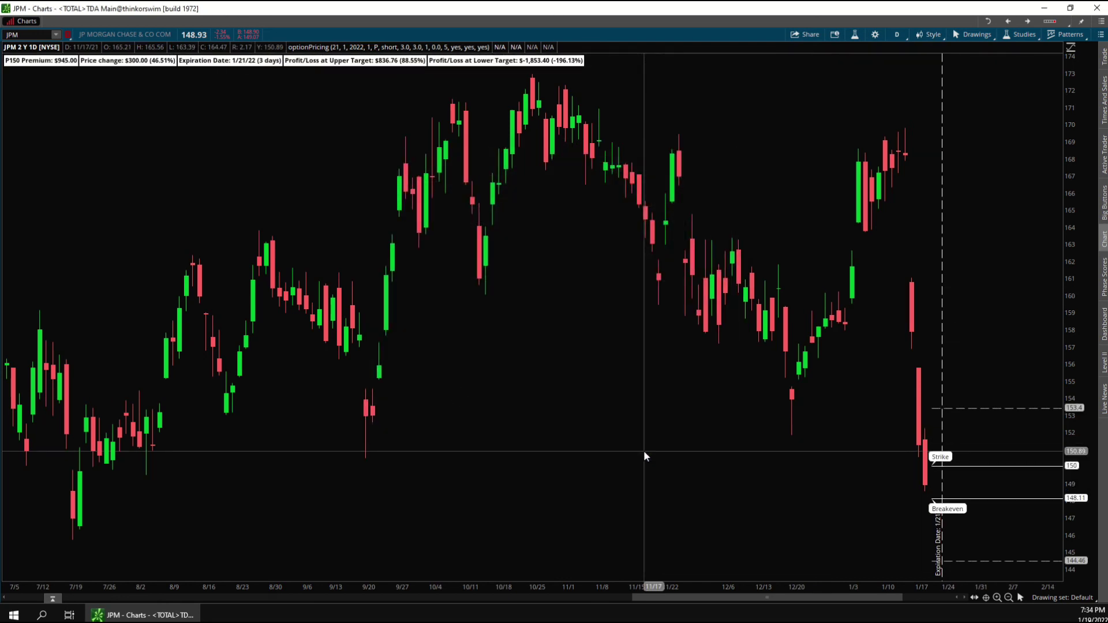